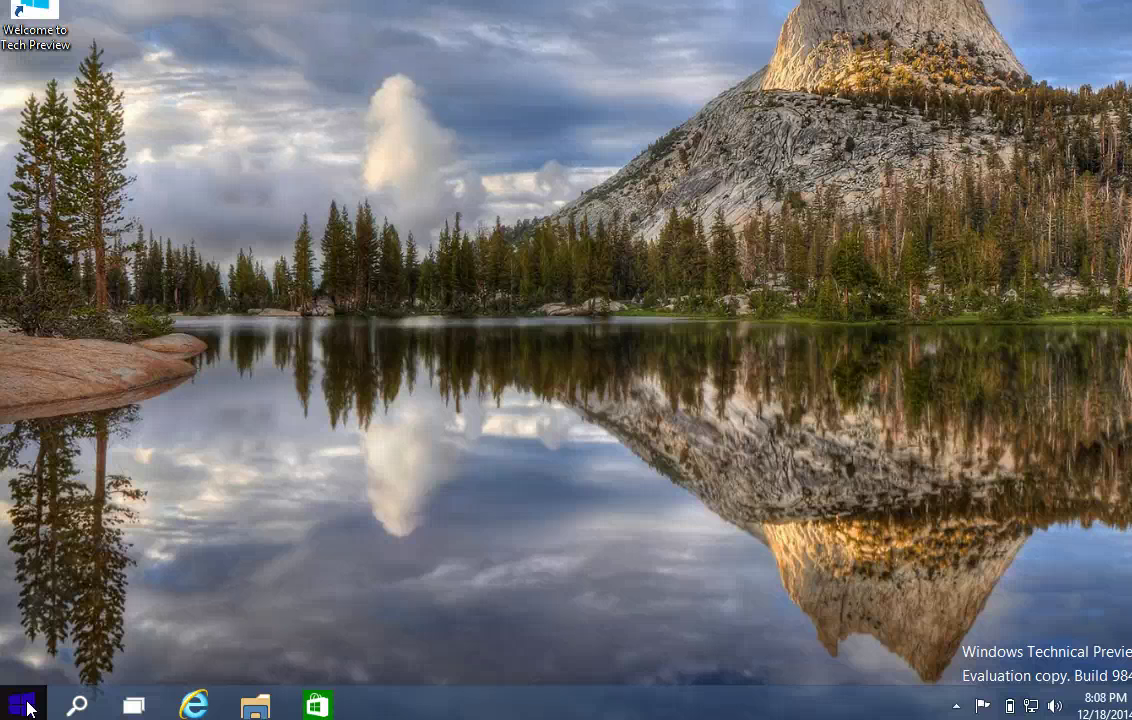
Step: Show All Apps in the Start menu and page down to the Windows System folders at the end
click(22, 705)
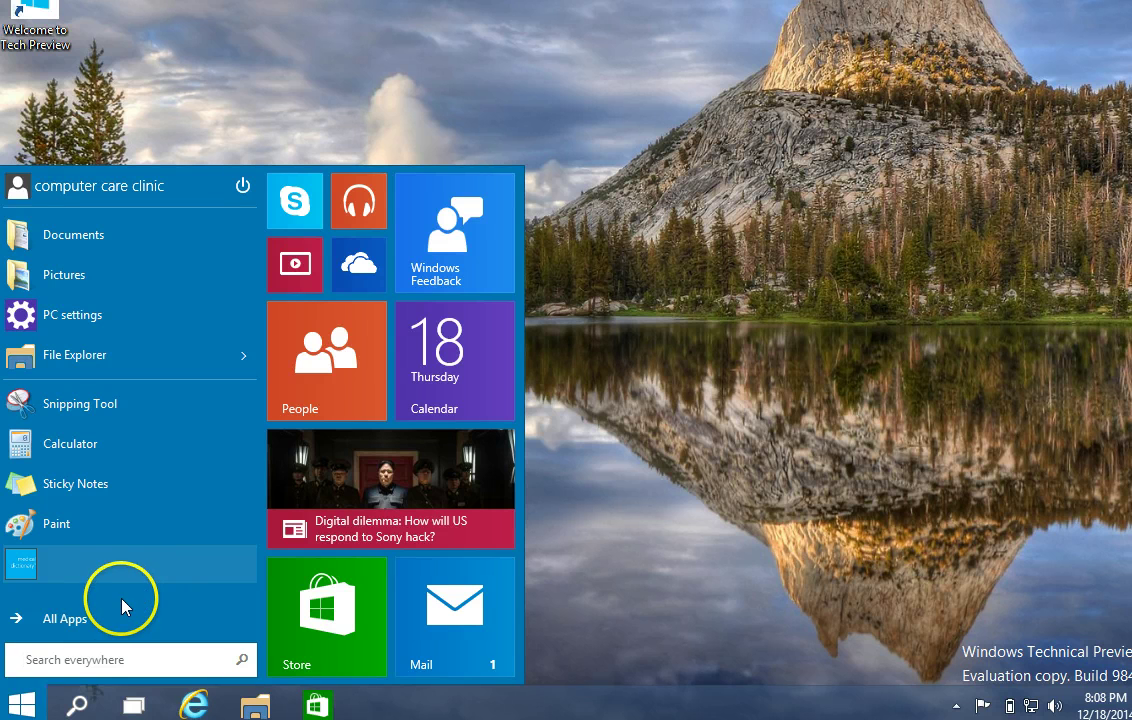
click(83, 618)
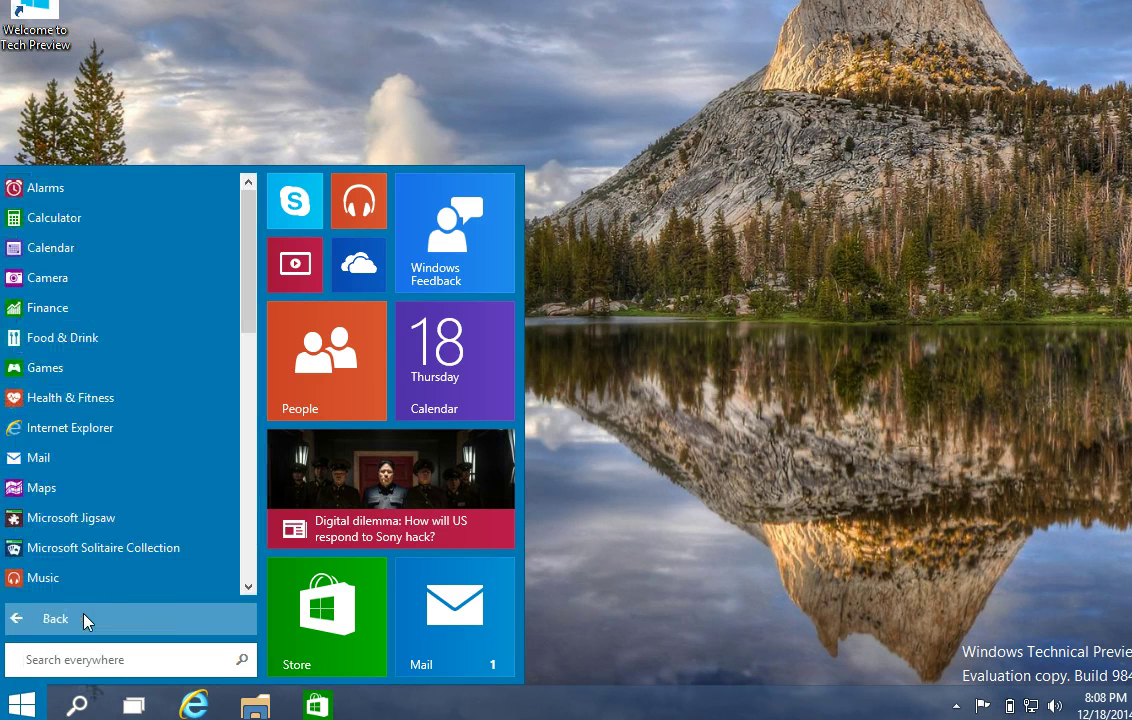
click(83, 618)
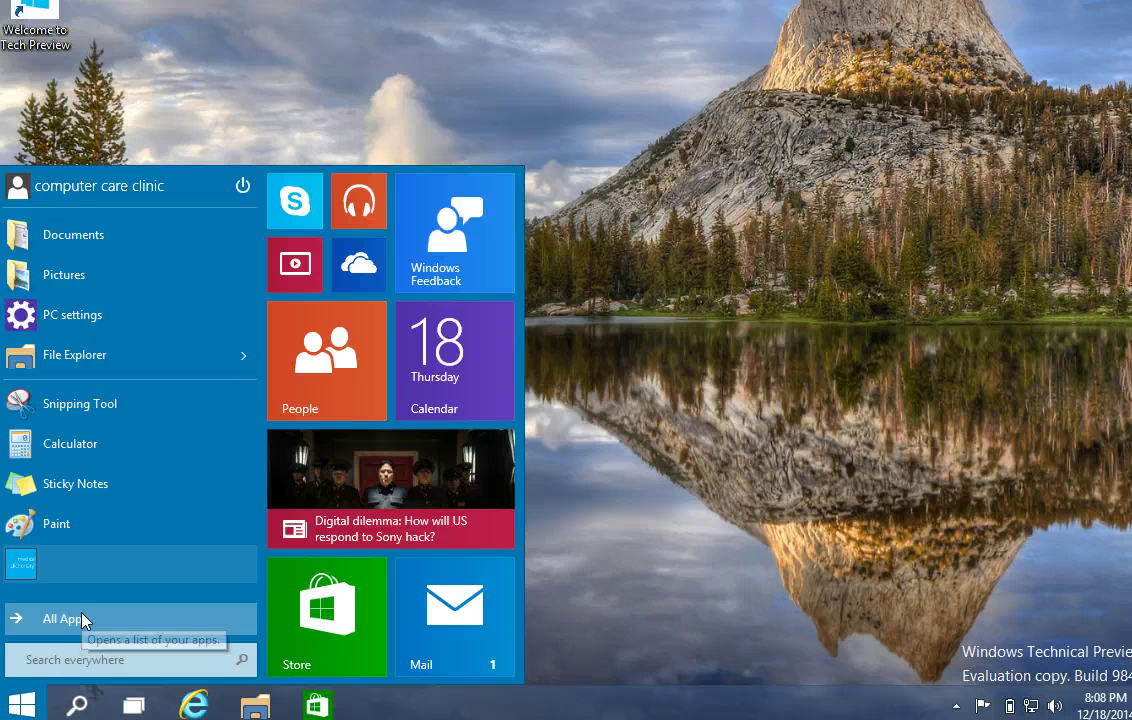
click(83, 618)
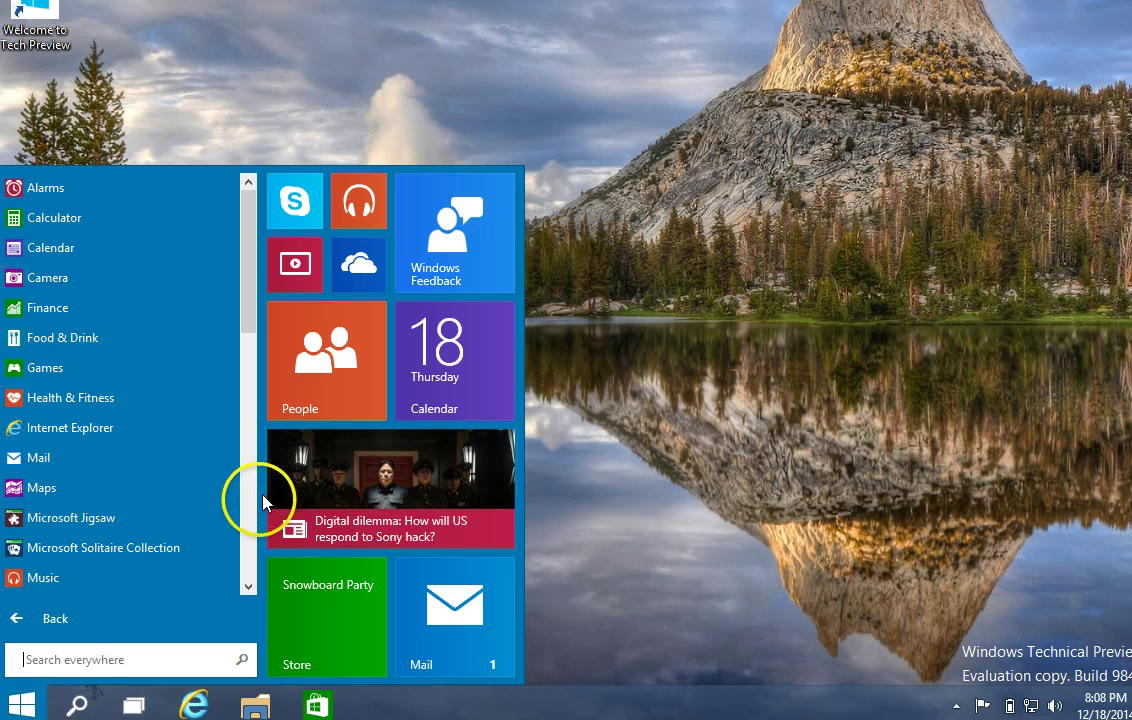
click(249, 521)
click(252, 520)
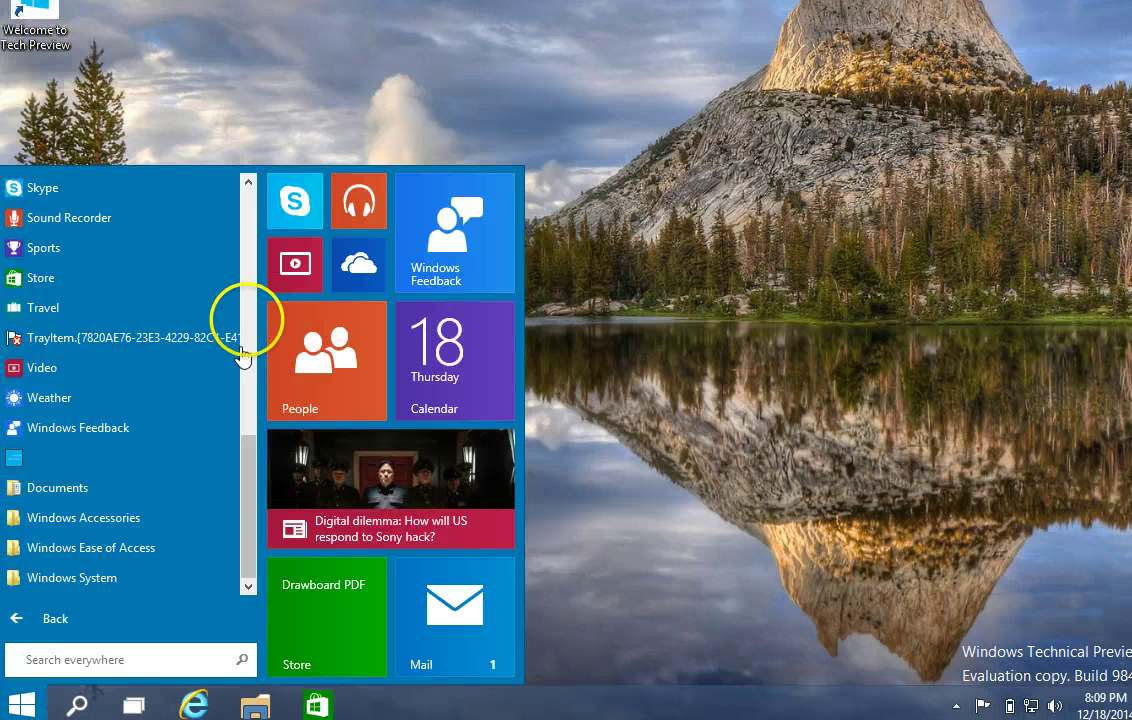
click(248, 316)
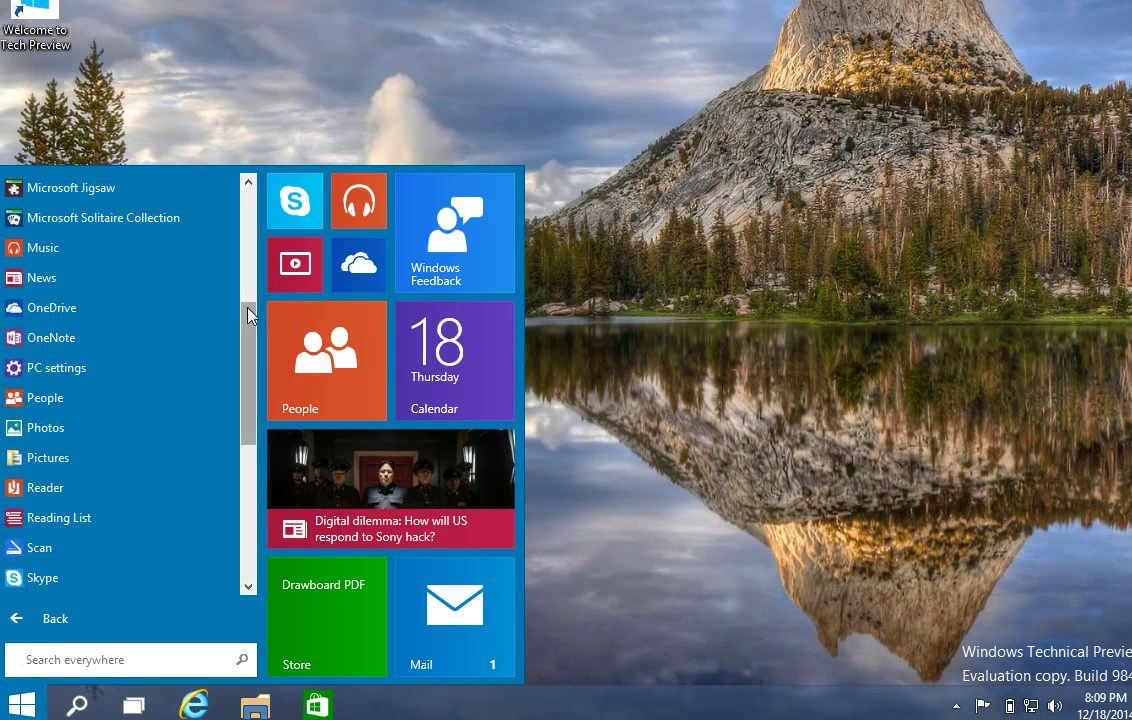
click(249, 246)
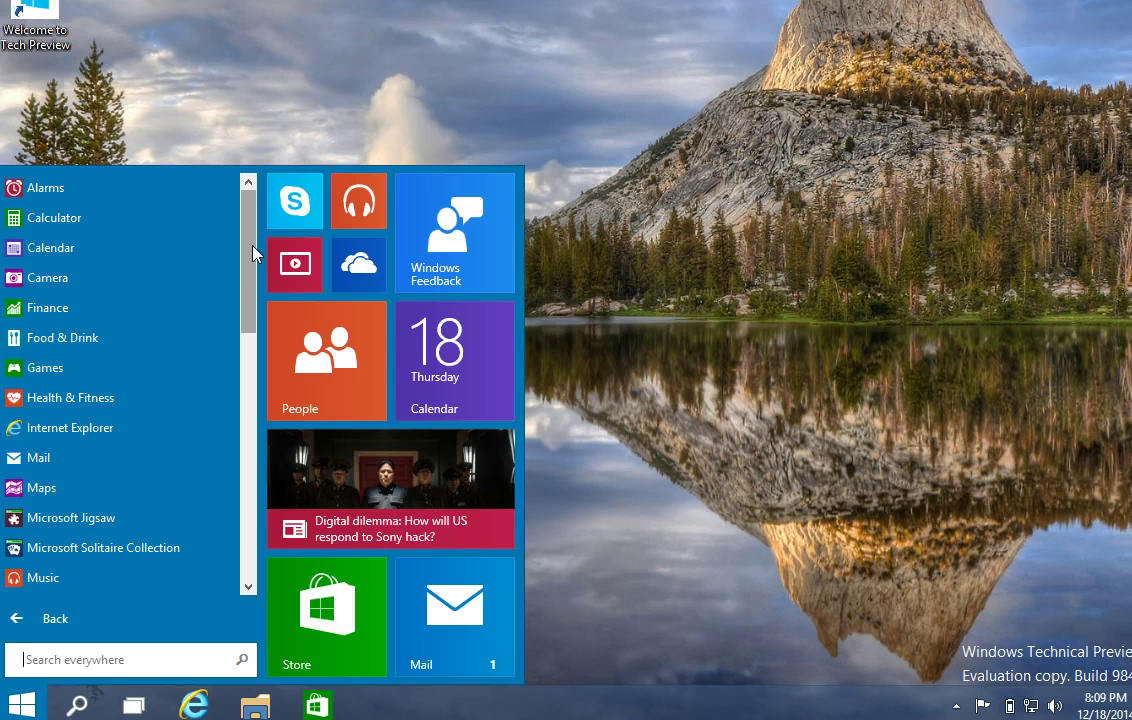
click(297, 130)
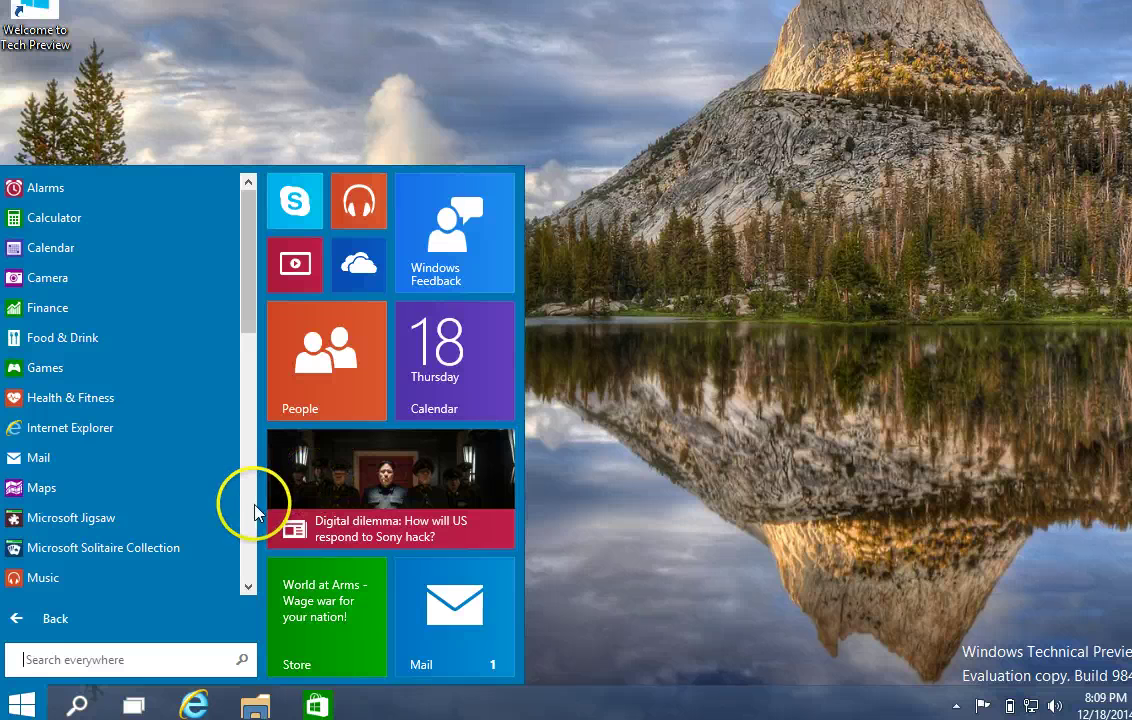
Step: Pin Microsoft Solitaire Collection to Start from its All Apps context menu
right_click(199, 546)
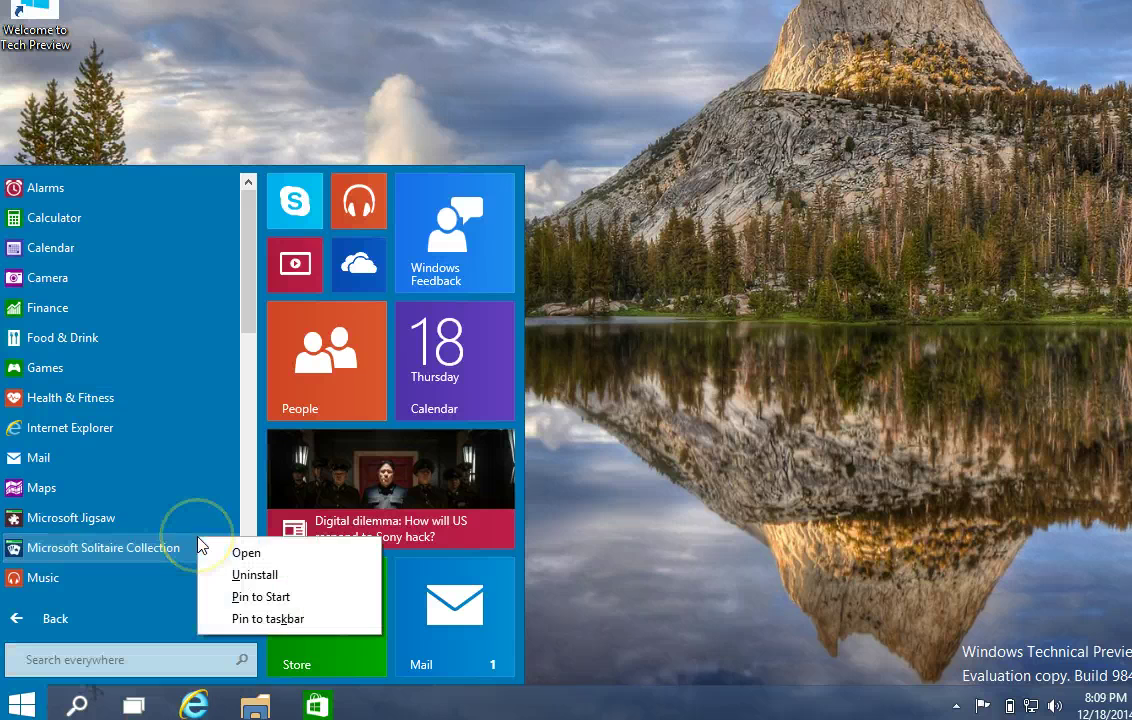
click(236, 597)
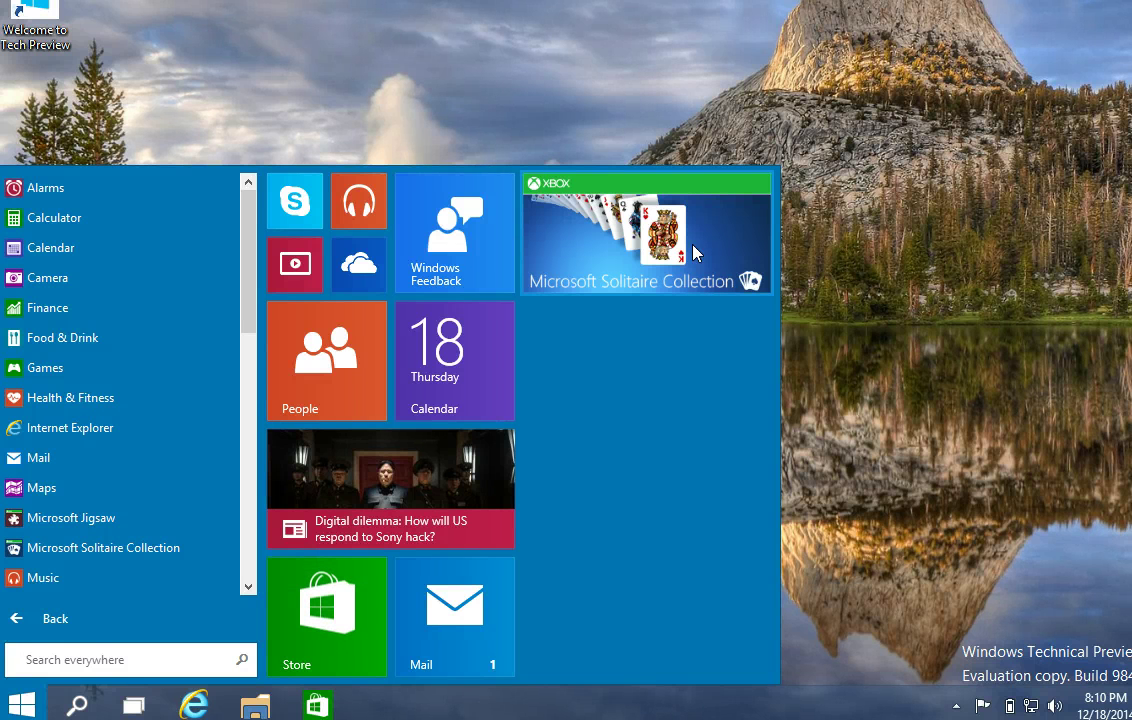
click(447, 303)
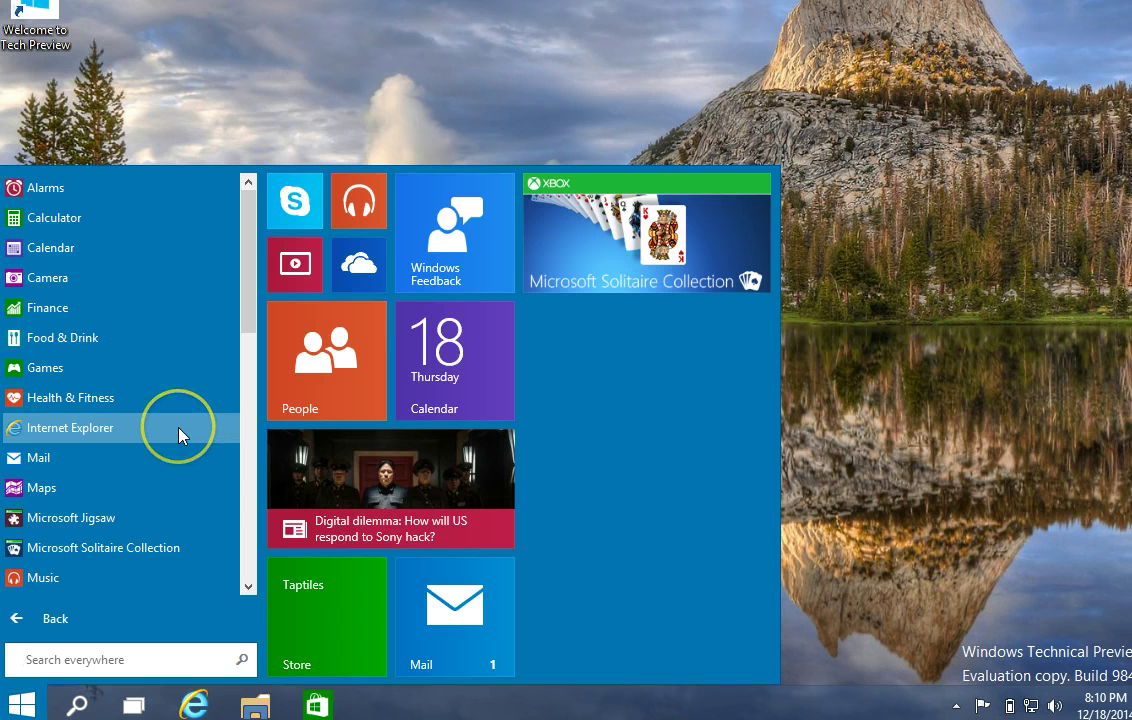
Step: Pin Internet Explorer to Start from its All Apps context menu, beside the Solitaire tile
right_click(181, 428)
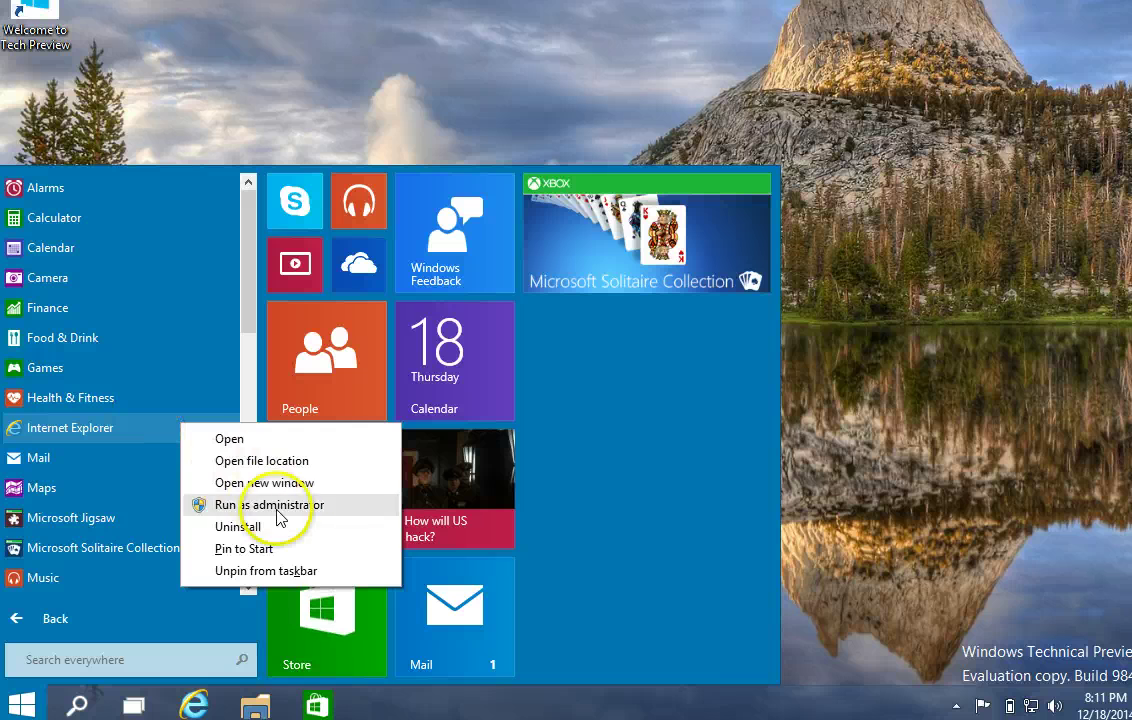
click(340, 555)
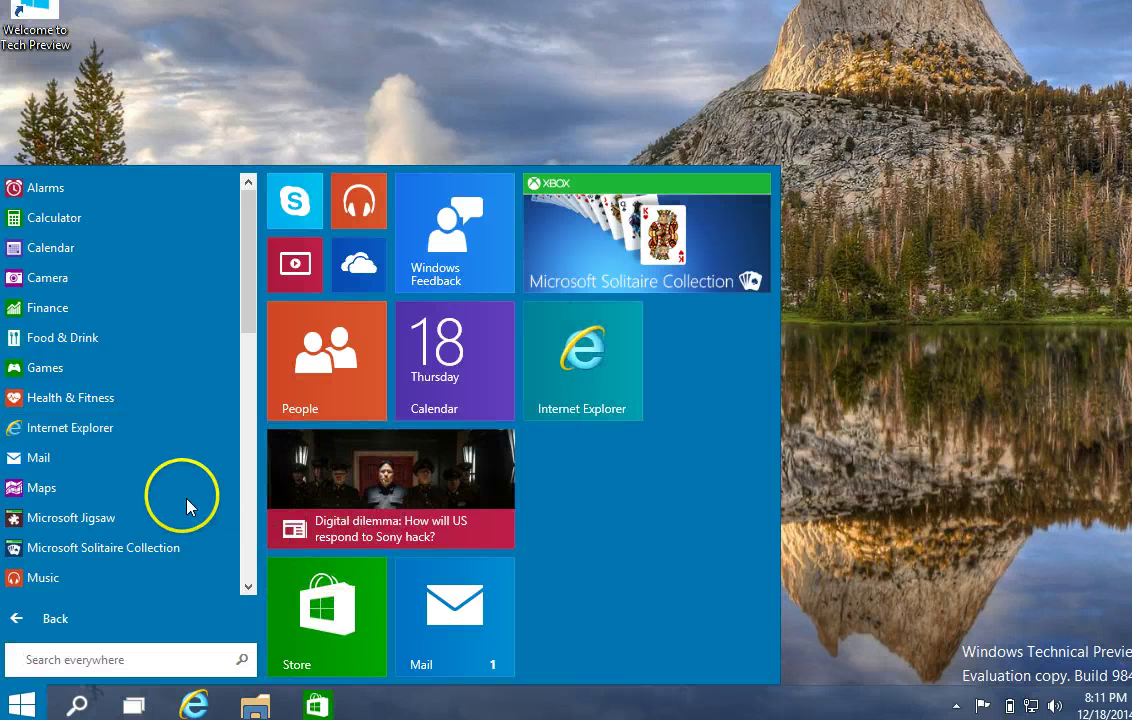
click(86, 441)
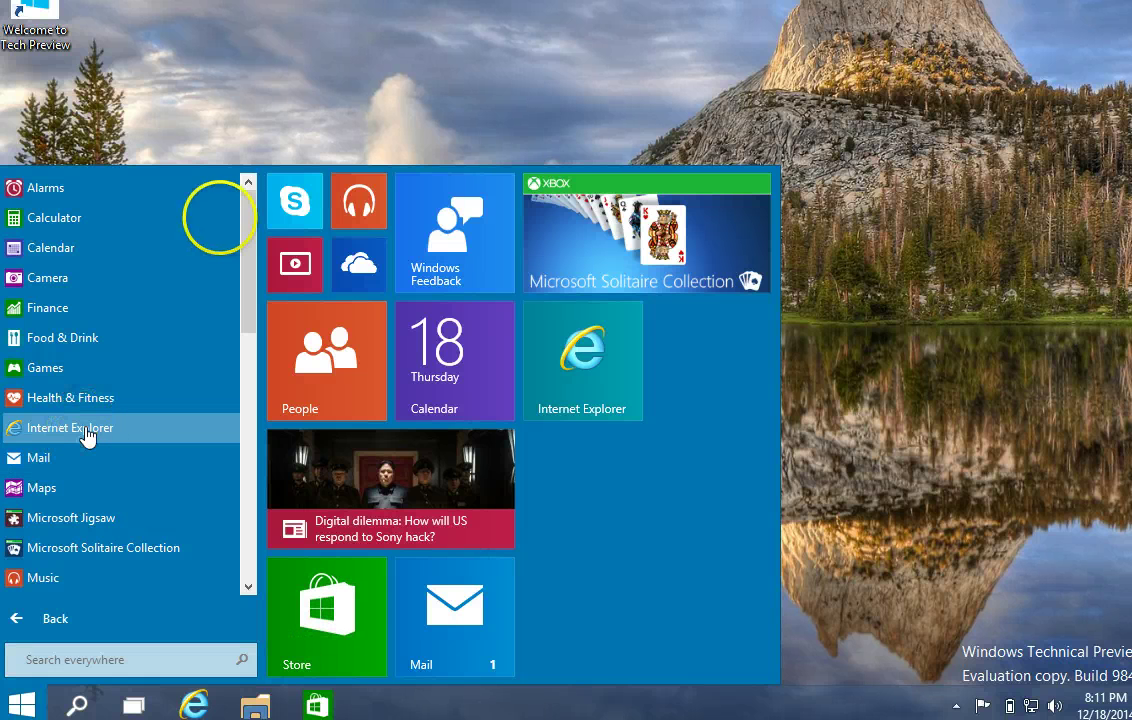
Step: Drag Internet Explorer and Solitaire onto the desktop as shortcuts, with Solitaire below Internet Explorer
drag(214, 229, 263, 135)
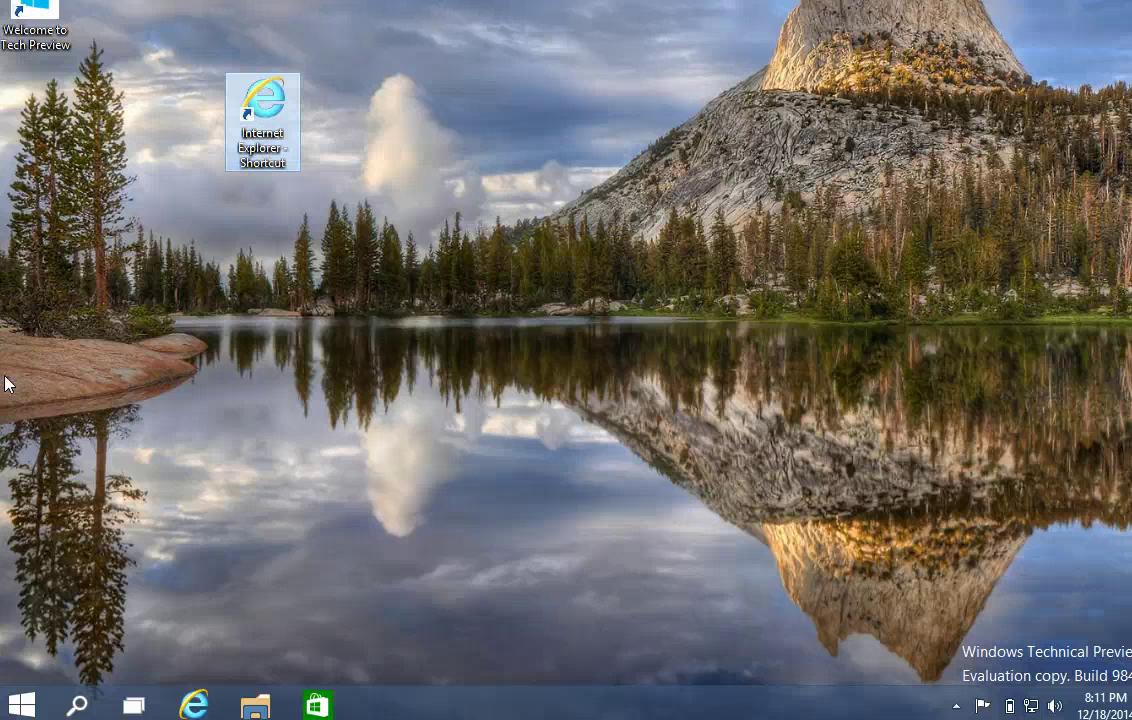
click(22, 706)
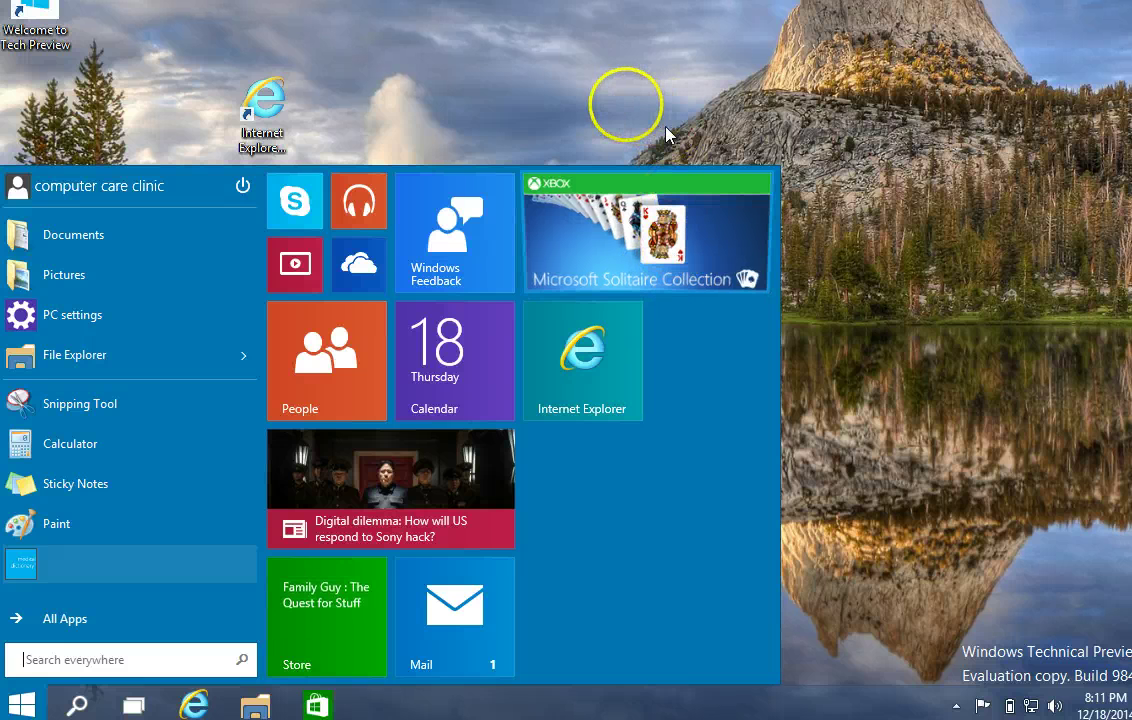
drag(668, 135, 553, 115)
drag(594, 45, 282, 292)
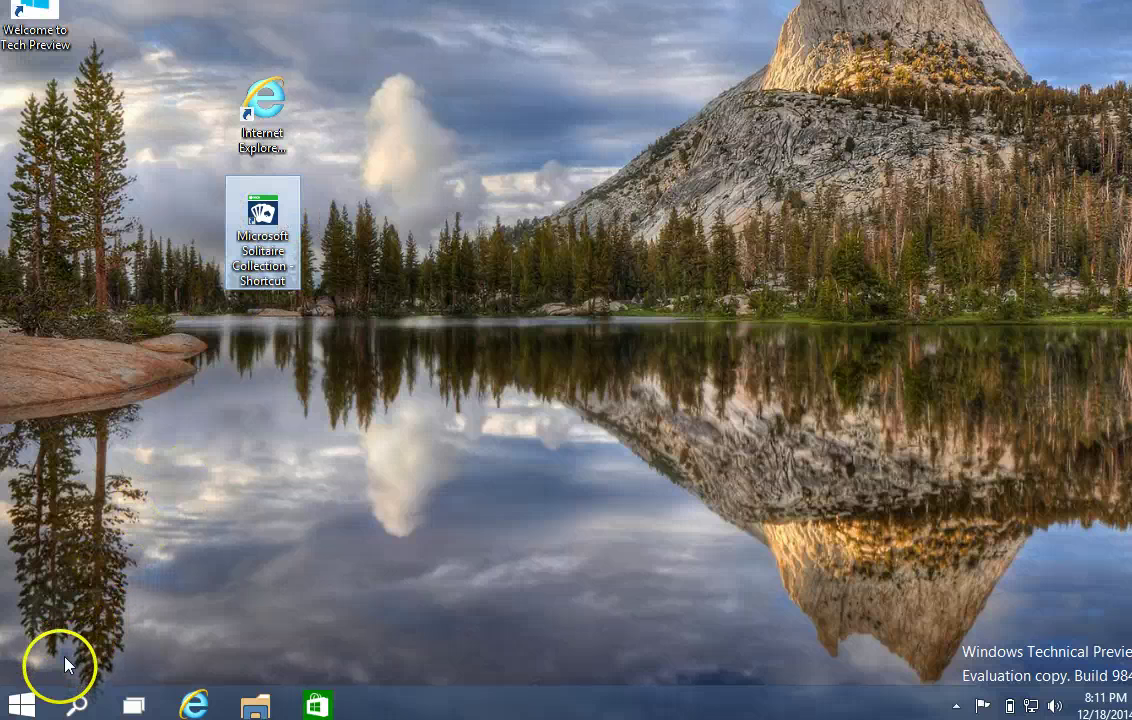
Step: Scroll the All Apps list to its end and expand Windows System to show Control Panel
click(30, 702)
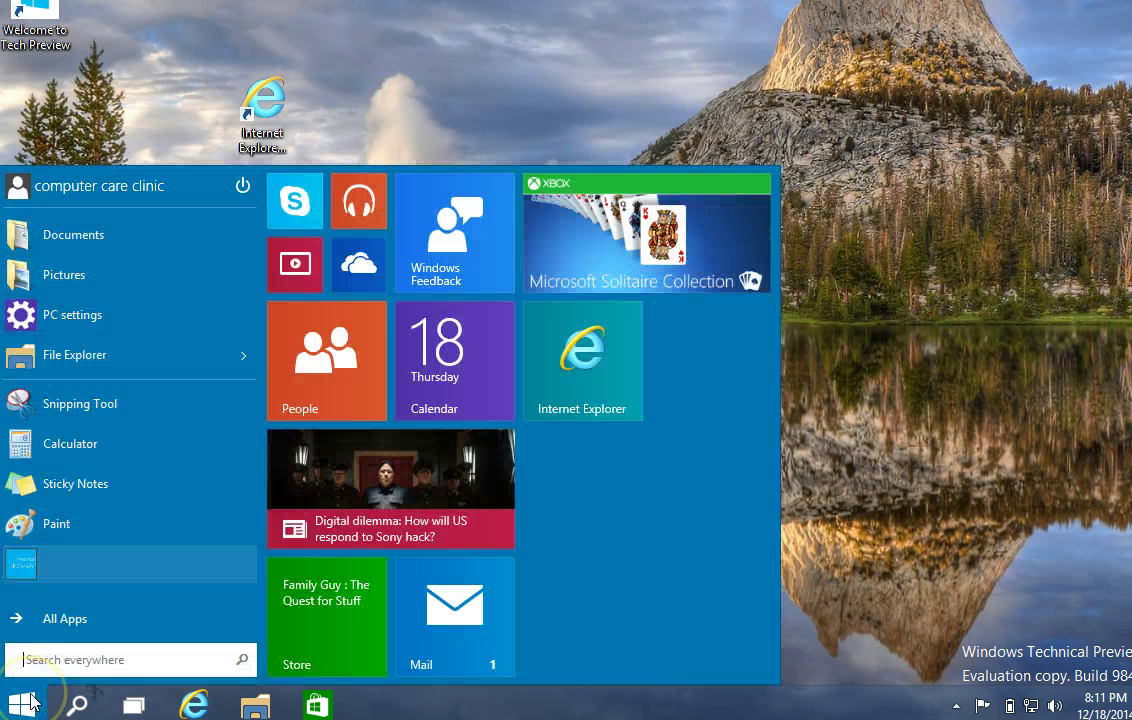
click(108, 630)
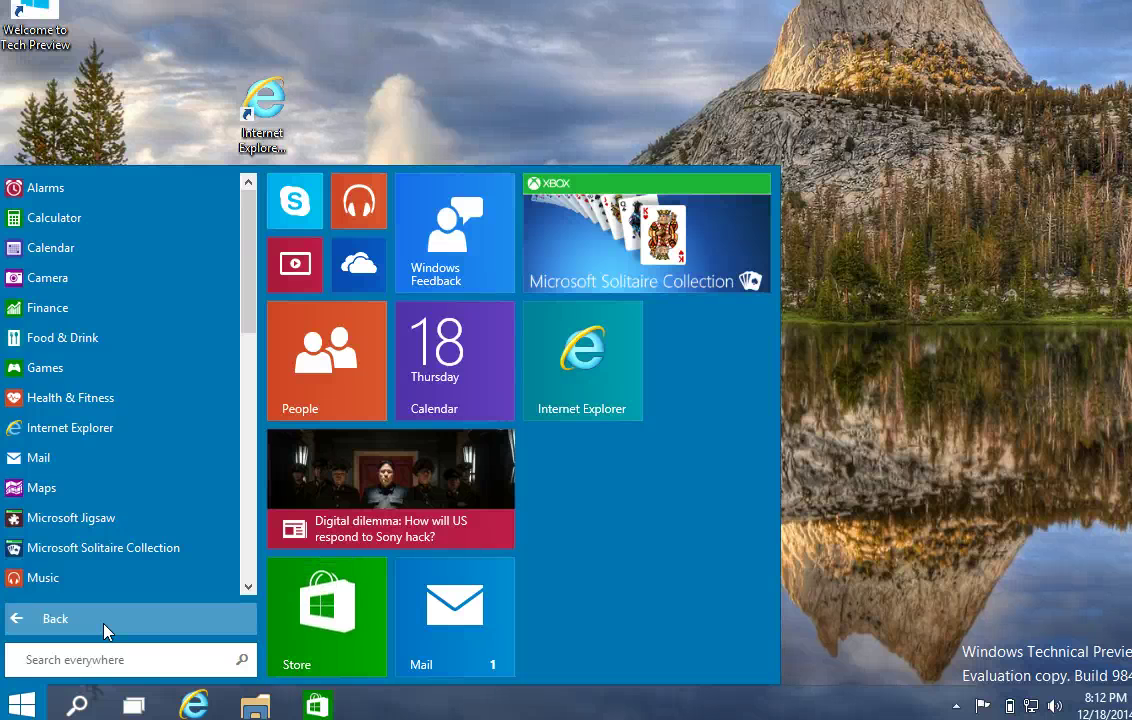
click(107, 620)
click(172, 482)
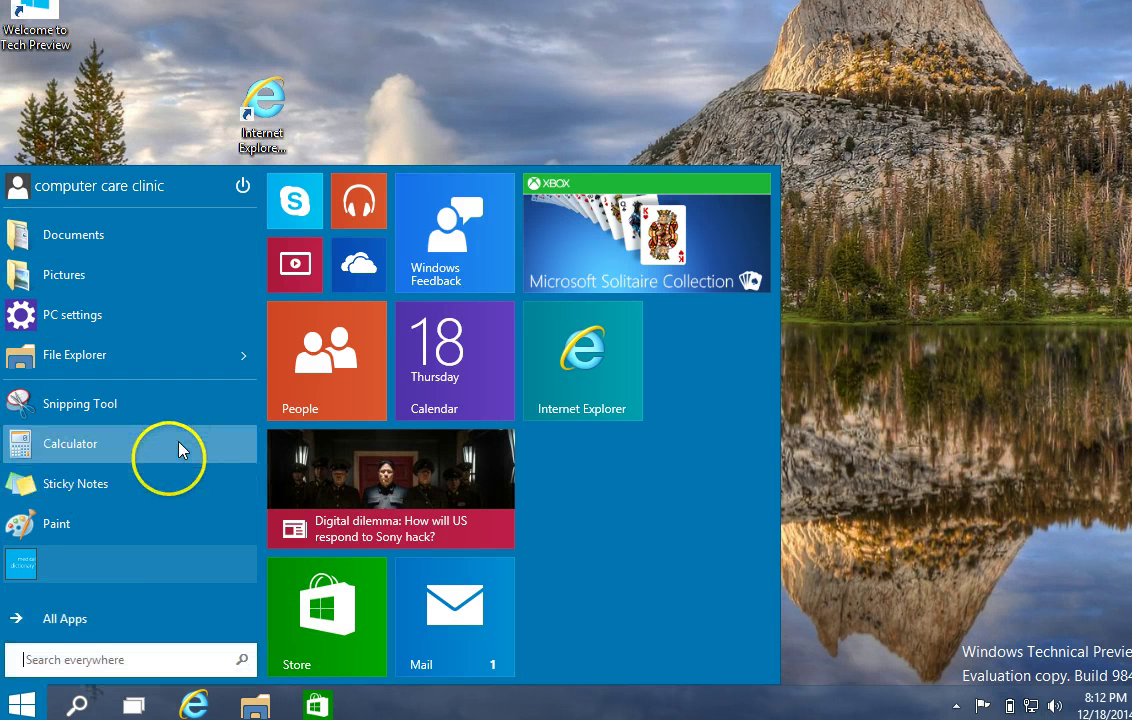
click(79, 621)
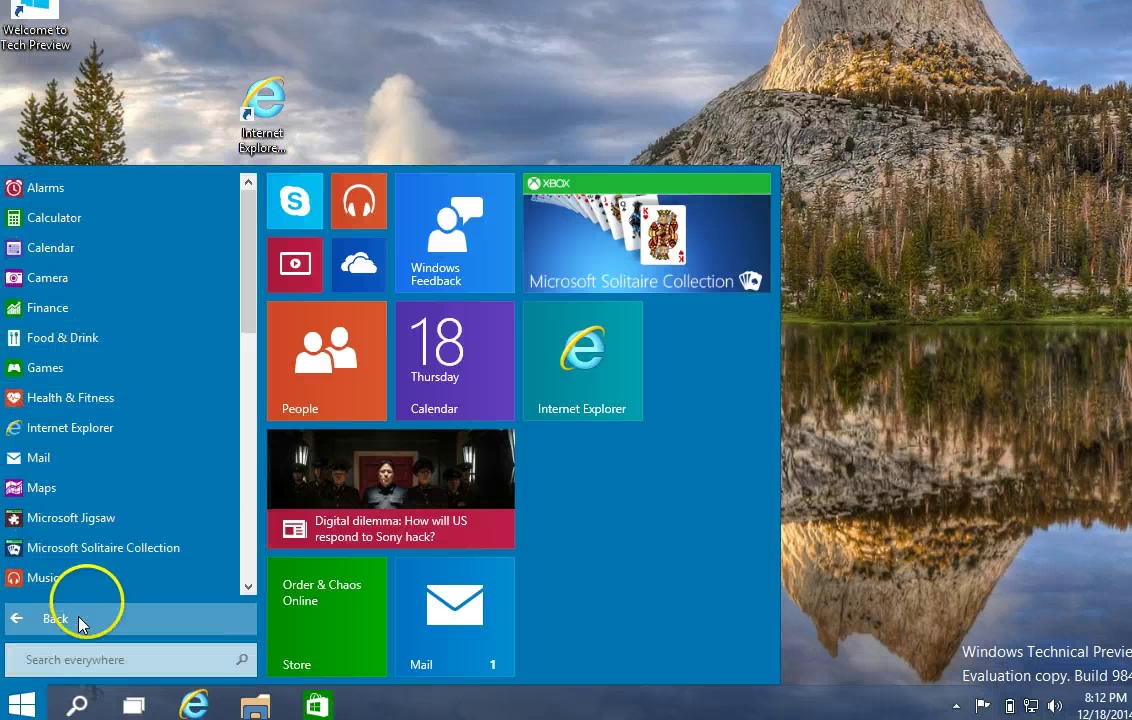
click(249, 490)
click(250, 490)
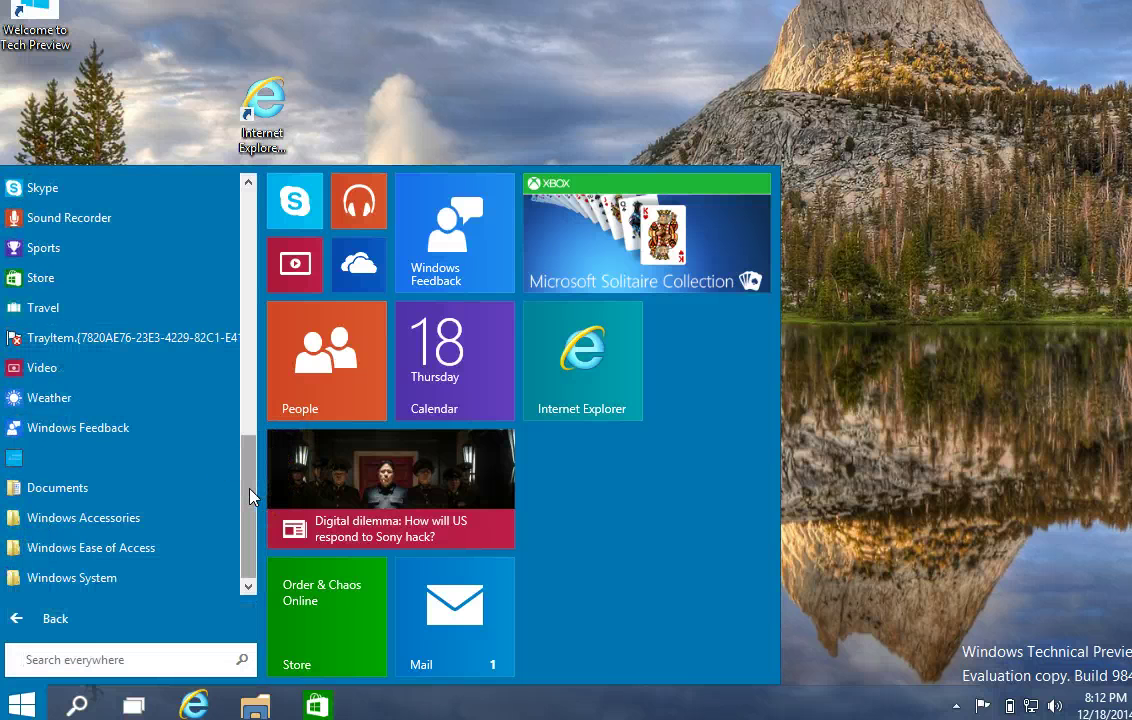
click(108, 577)
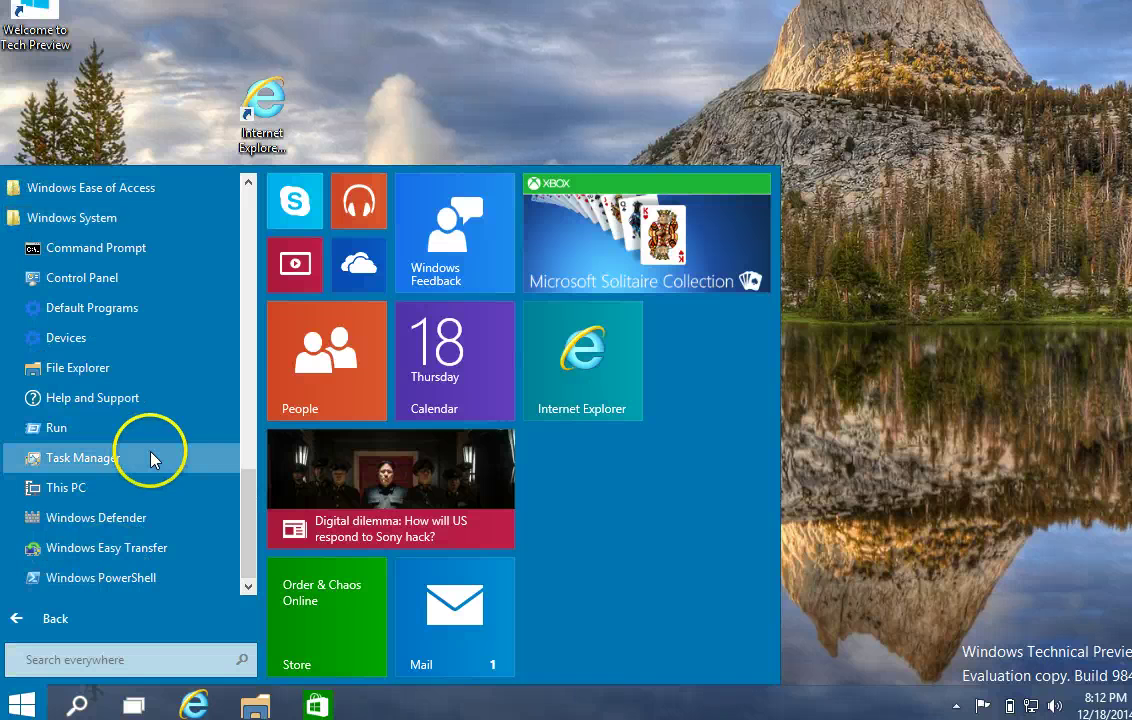
Step: Open Control Panel from the Windows System folder, view its categories, then close it
click(176, 291)
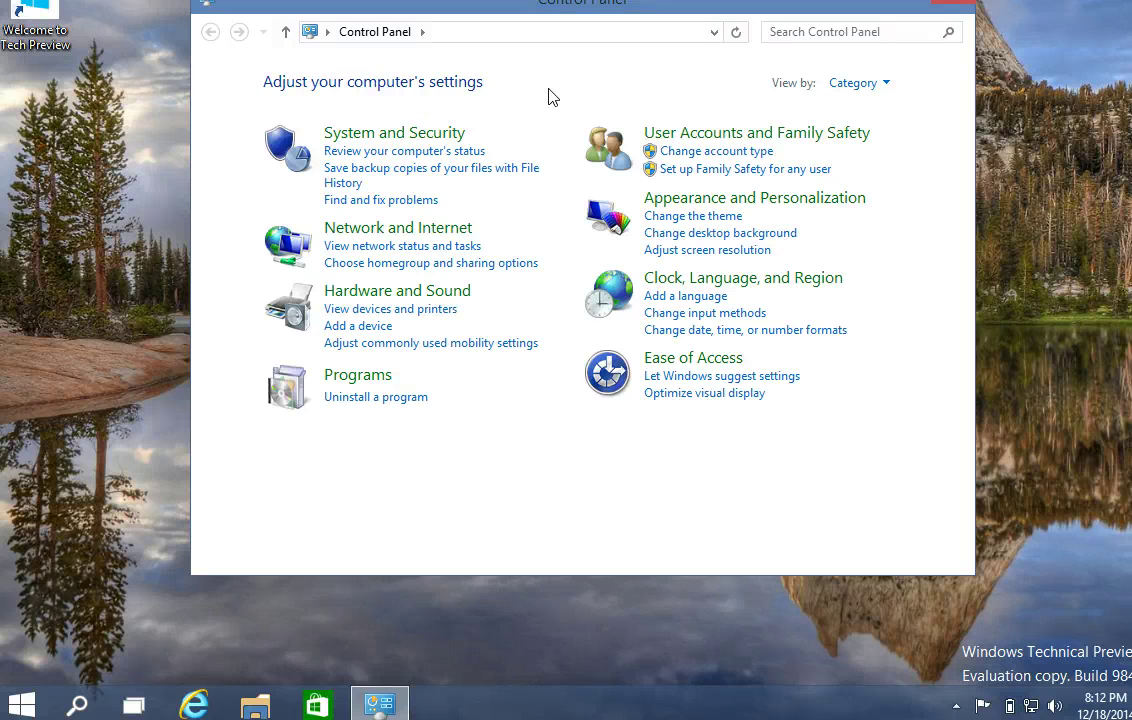
click(958, 19)
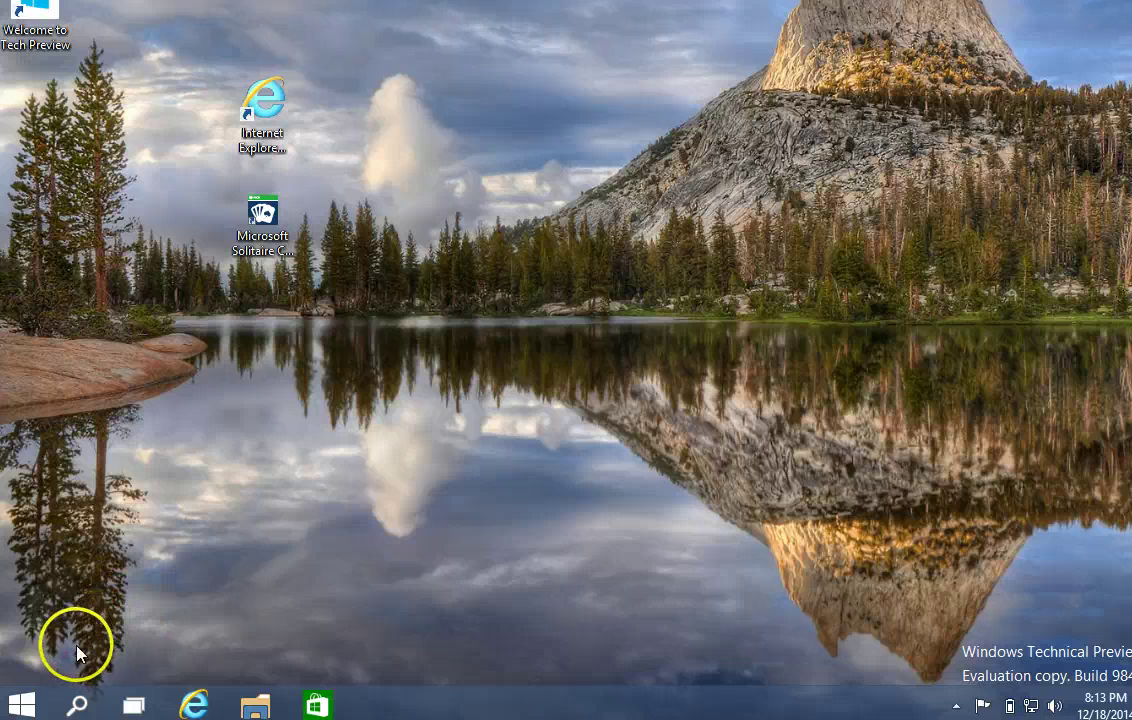
Step: Open the Start menu and put the cursor in the Search everywhere box
click(26, 703)
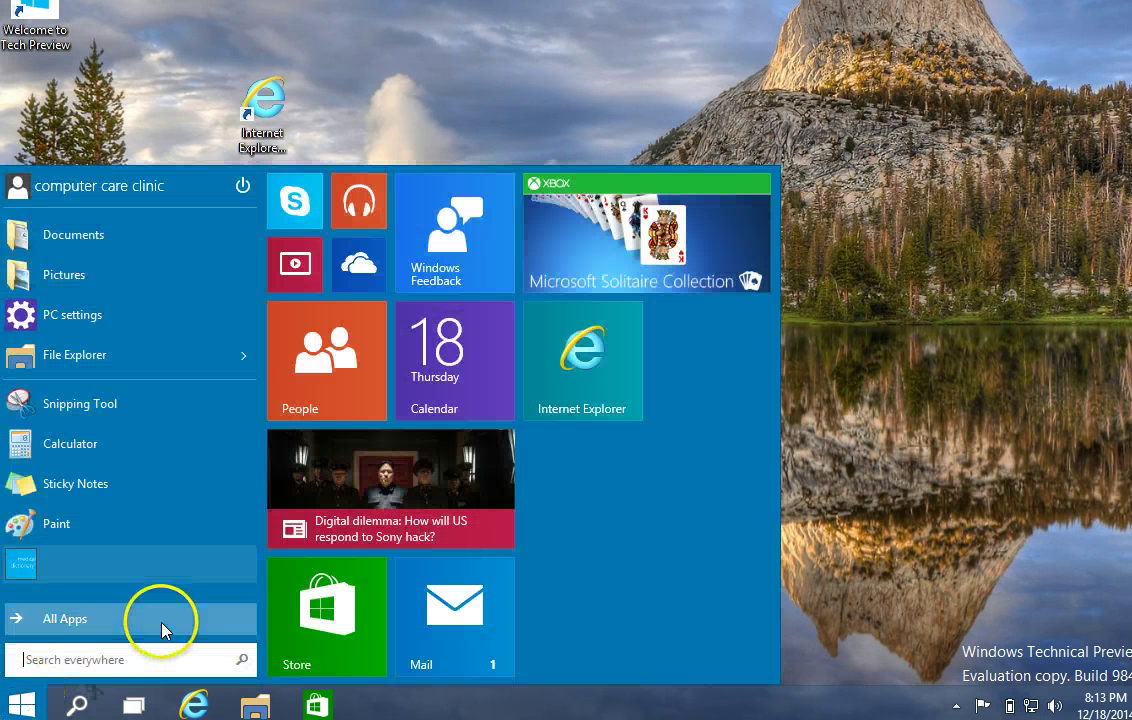
click(120, 652)
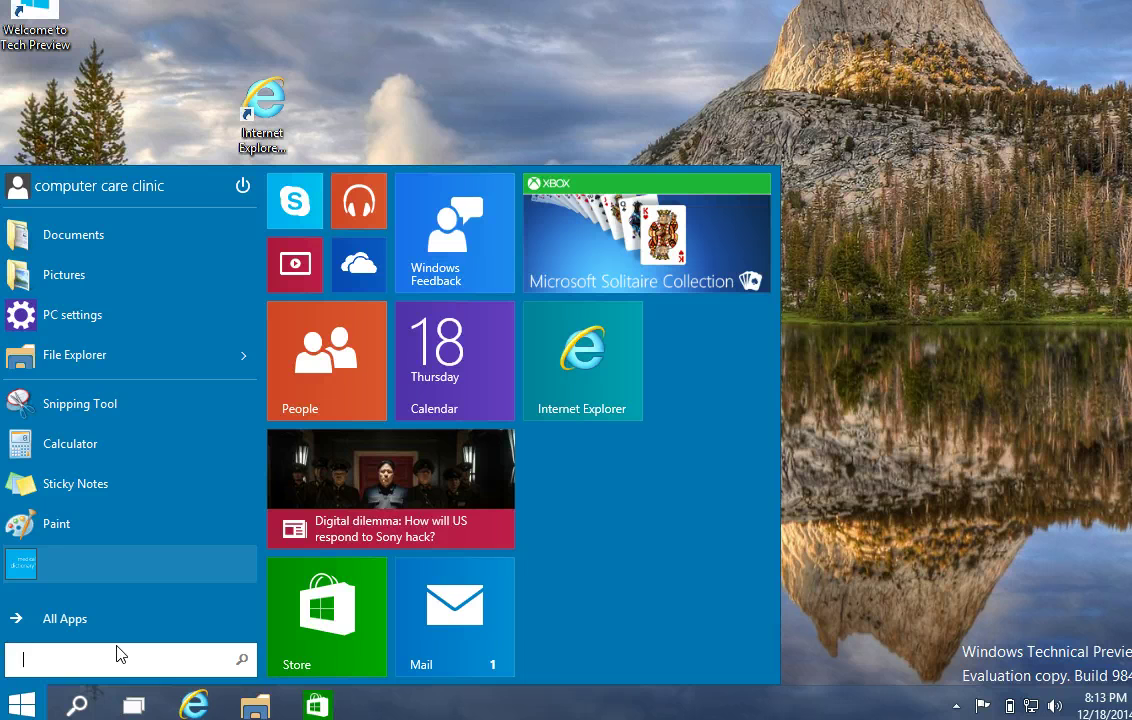
Step: Search Start for 'control', review the results, then dismiss them with Esc
text(control Panel)
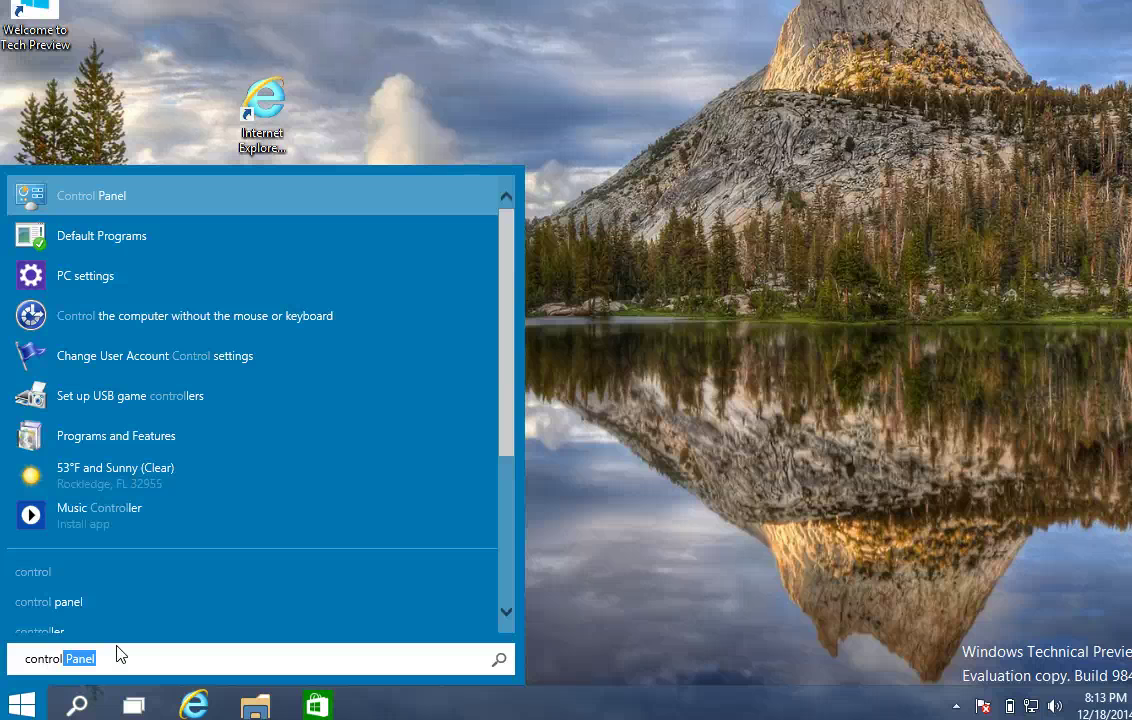
click(120, 656)
key(Escape)
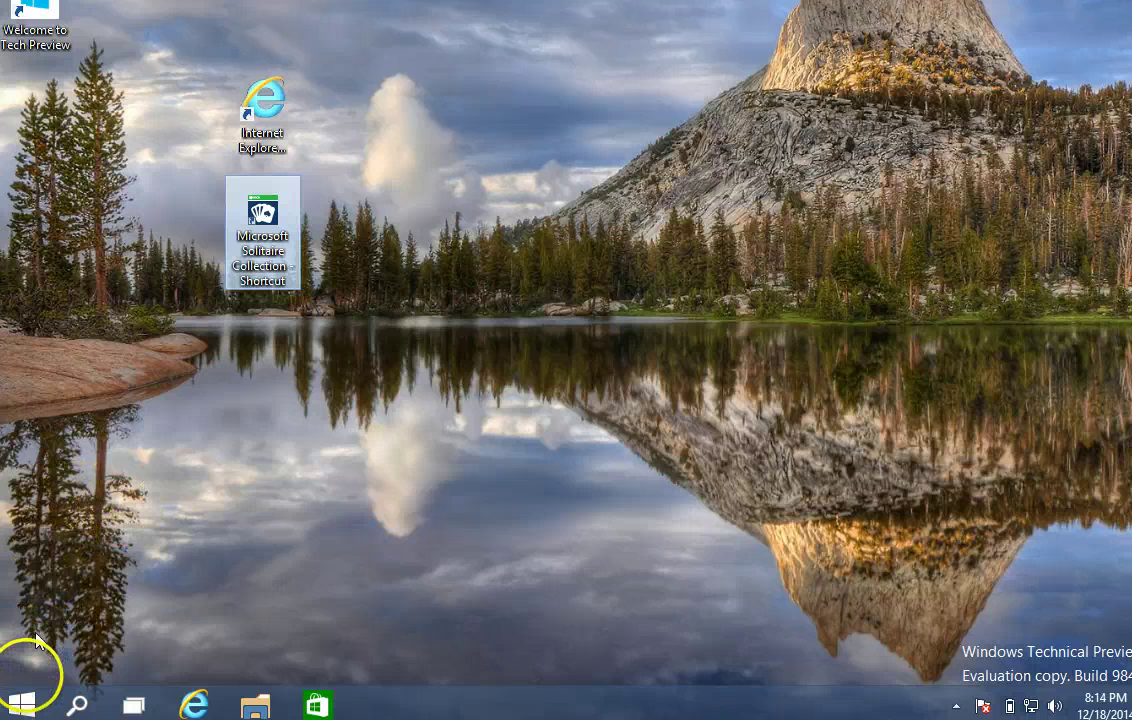
Step: Open the Start menu to show its pinned apps and live tiles
click(24, 702)
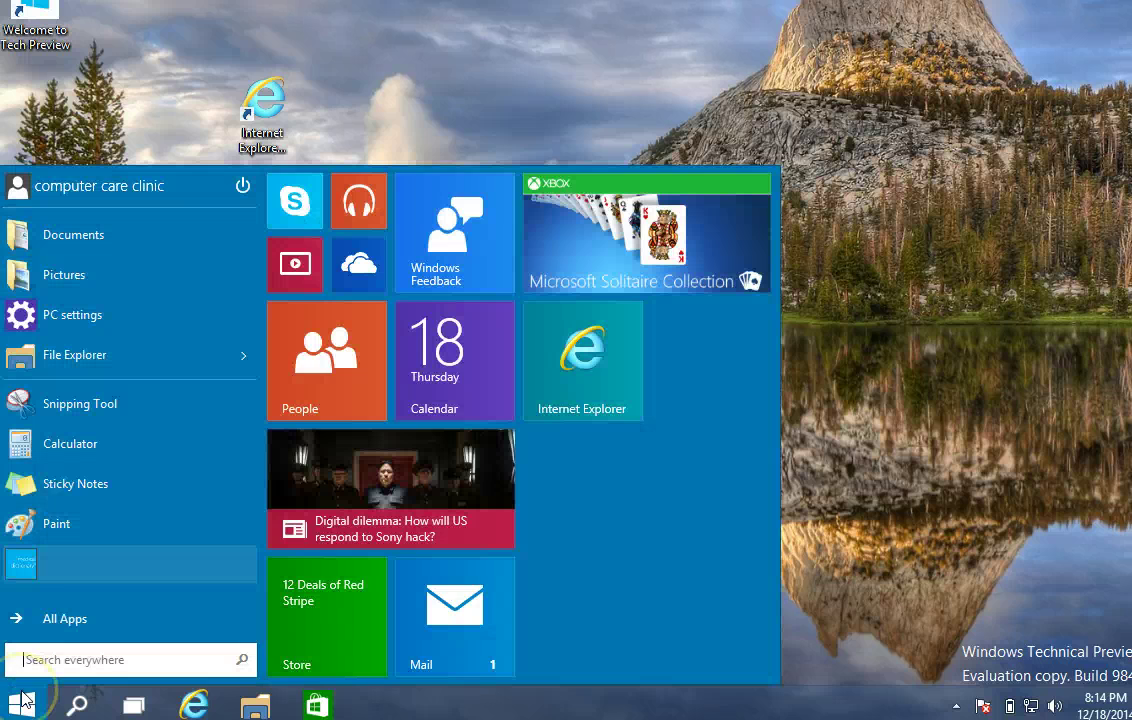